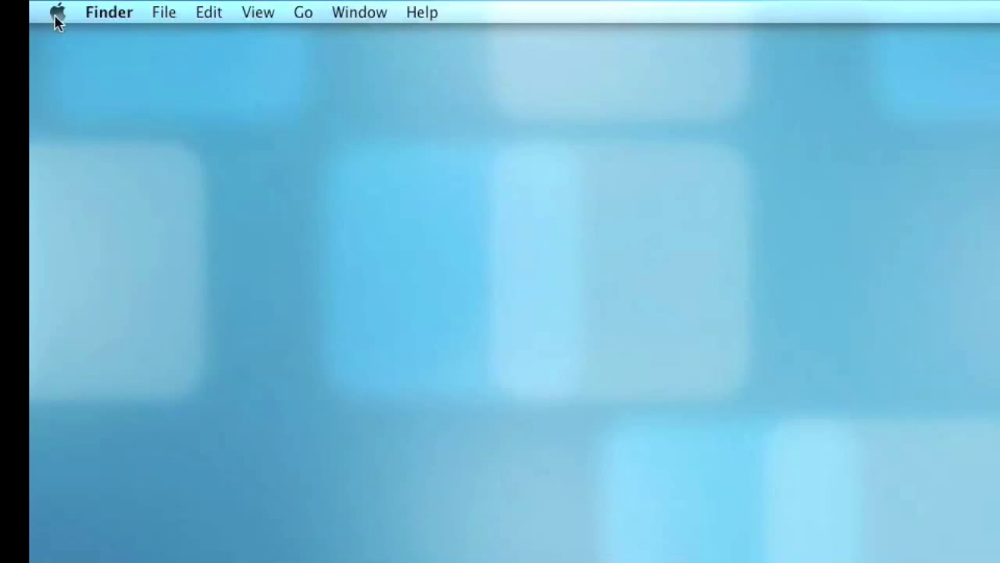
# Show Ethernet's Network settings: DHCP address 192.168.11.103 and DNS 66.207.199.44.
pyautogui.click(58, 13)
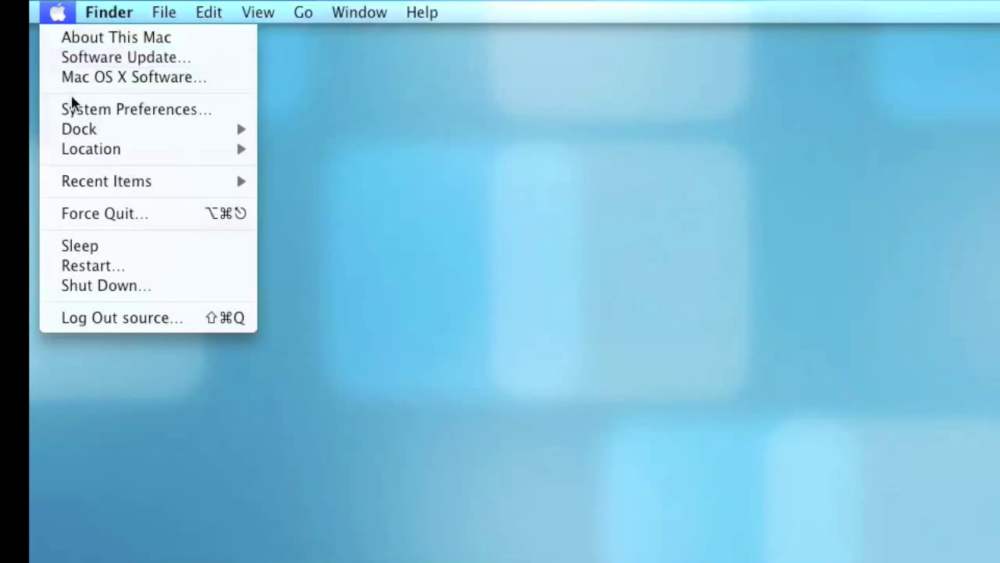
pyautogui.click(76, 110)
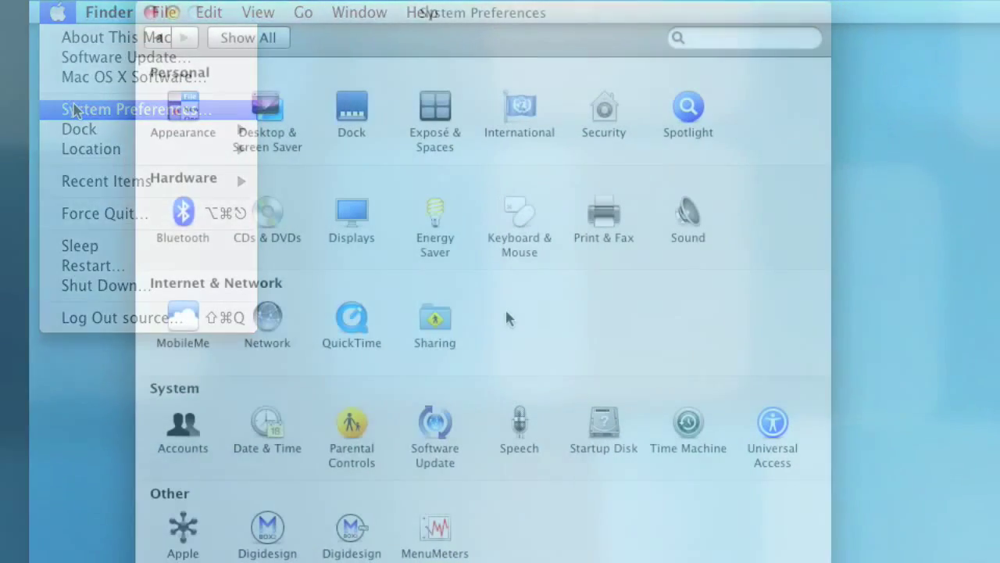
pyautogui.click(260, 326)
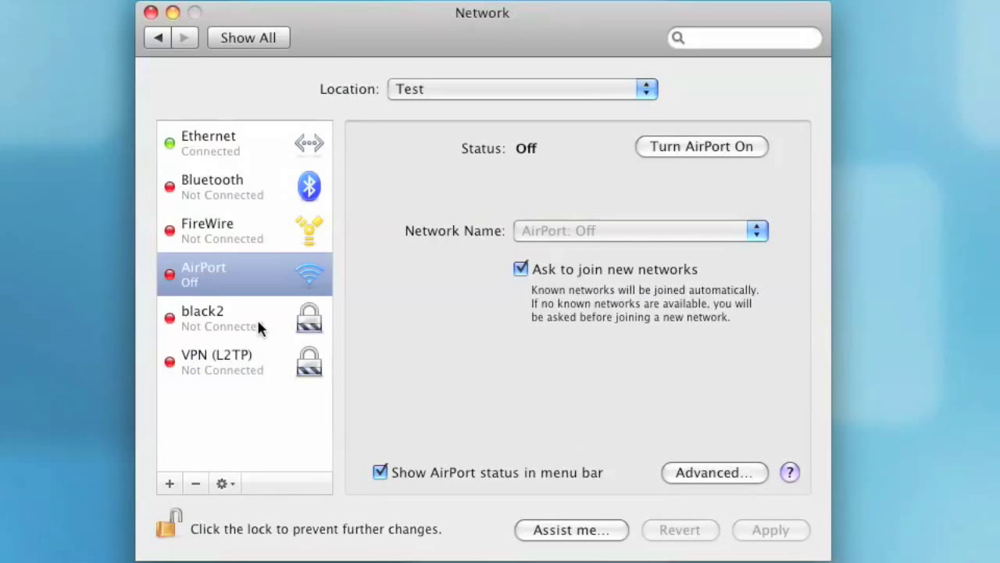
pyautogui.click(252, 153)
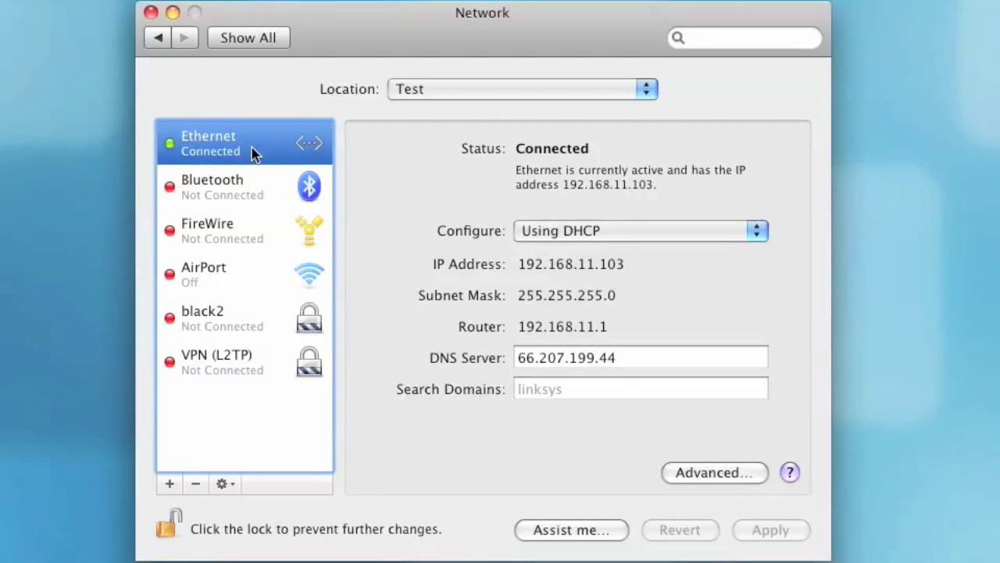
pyautogui.moveTo(663, 359); pyautogui.dragTo(491, 357)
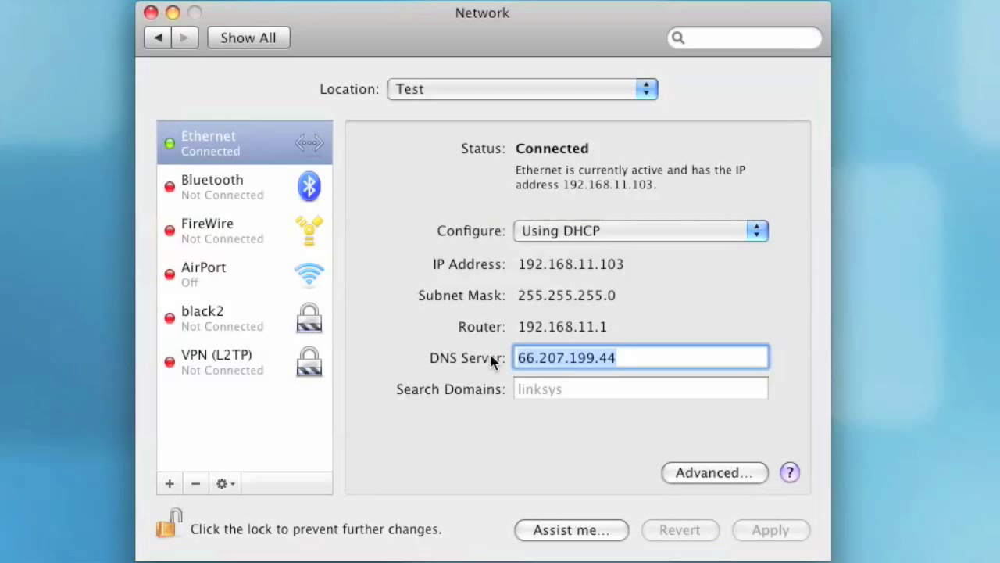
pyautogui.click(628, 231)
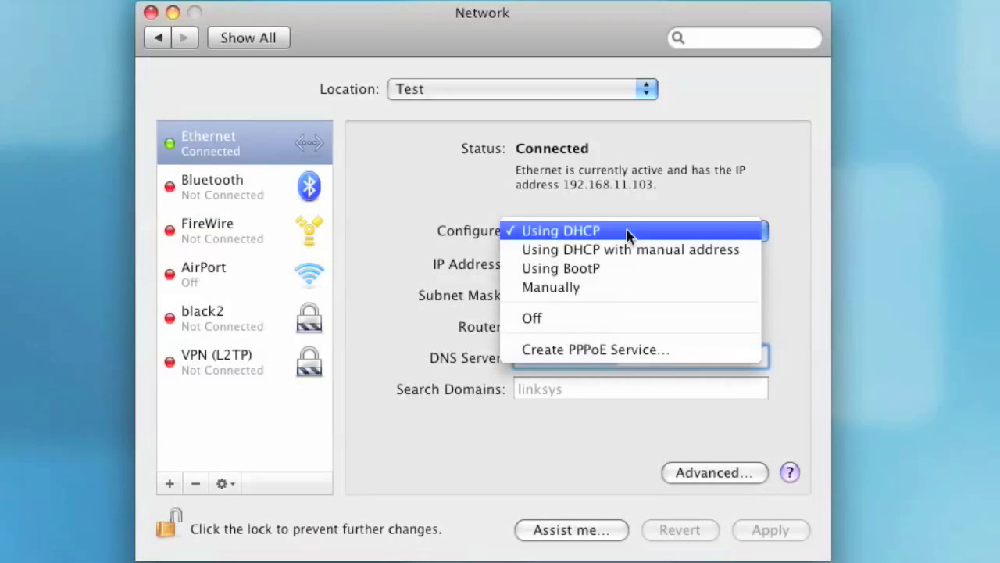
# Switch Ethernet to Manually with IP address 192.168.11.99 and apply it.
pyautogui.click(625, 288)
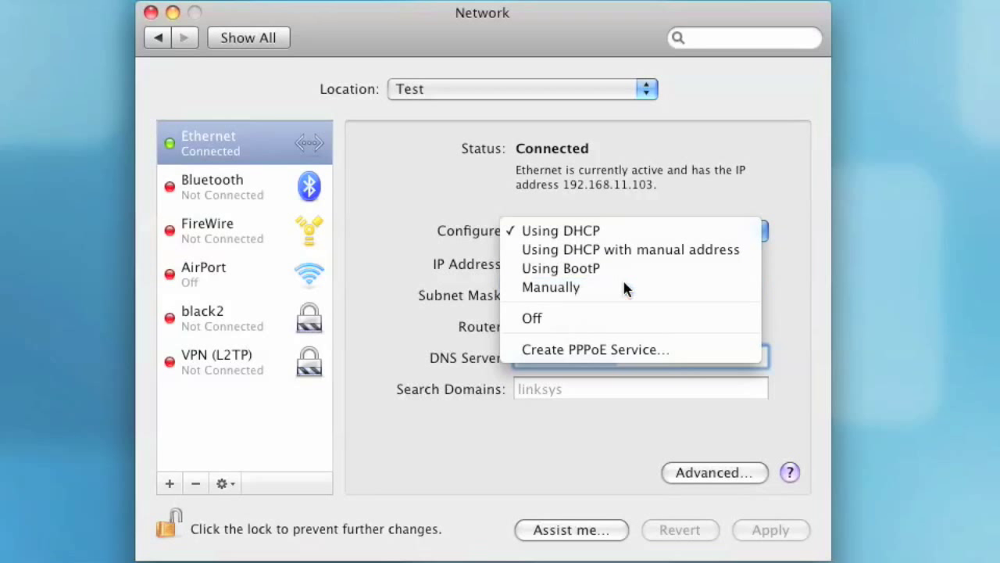
pyautogui.click(615, 265)
pyautogui.tripleClick(616, 266)
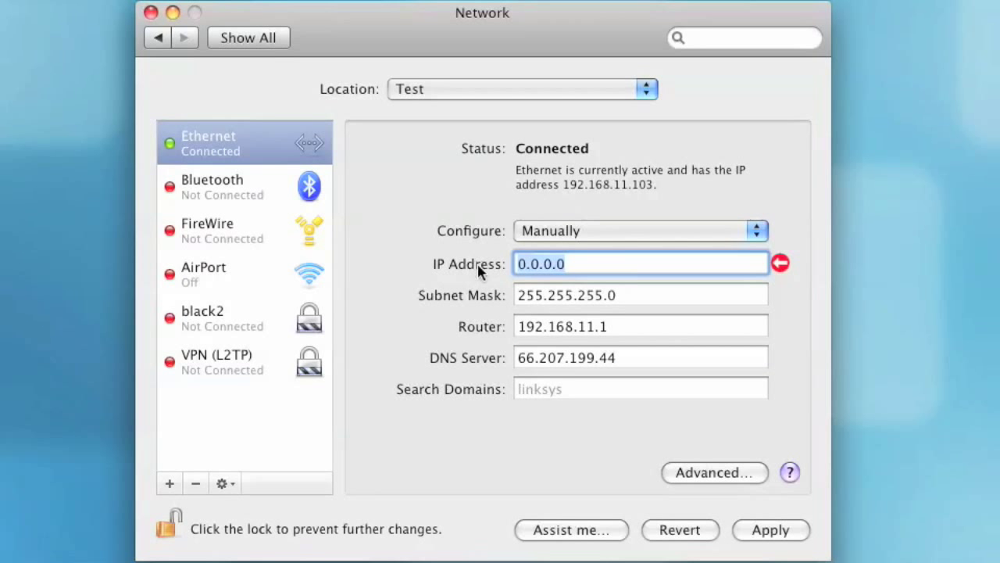
pyautogui.write('192.')
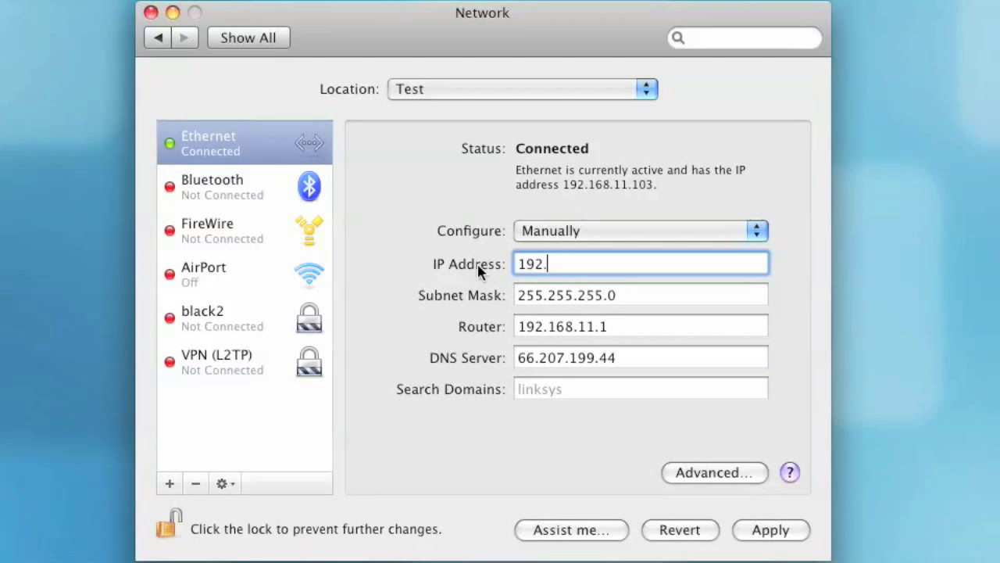
pyautogui.write('168.11.99')
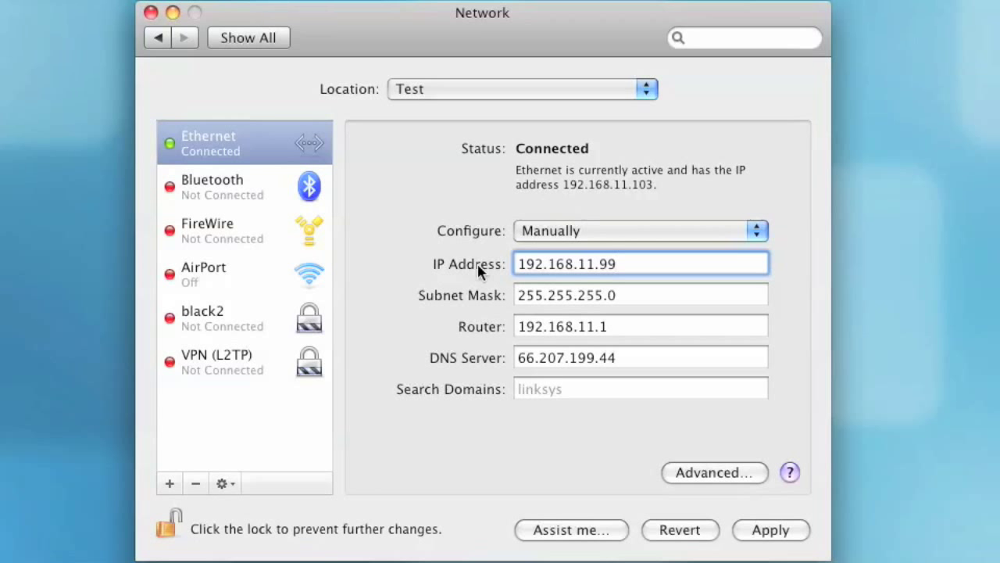
pyautogui.click(764, 536)
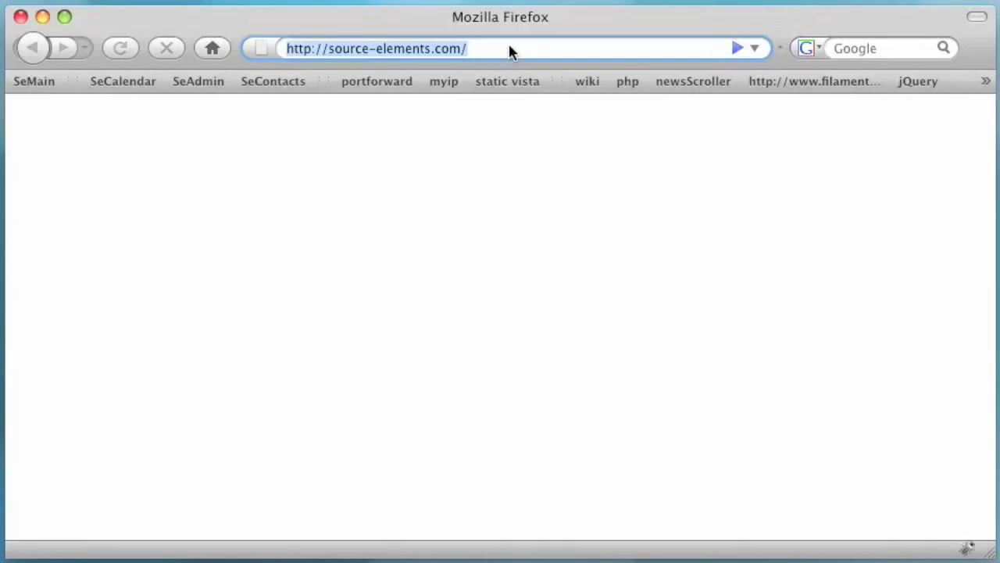
# Load the Source Elements site, then the router admin address 192.168.11.1.
pyautogui.press('Return')
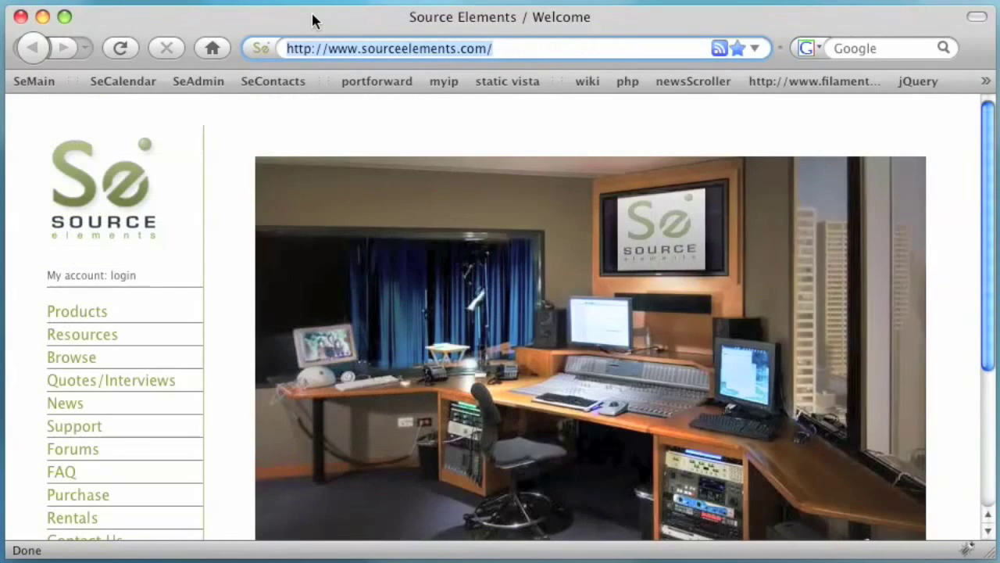
pyautogui.write('192.168.11.1')
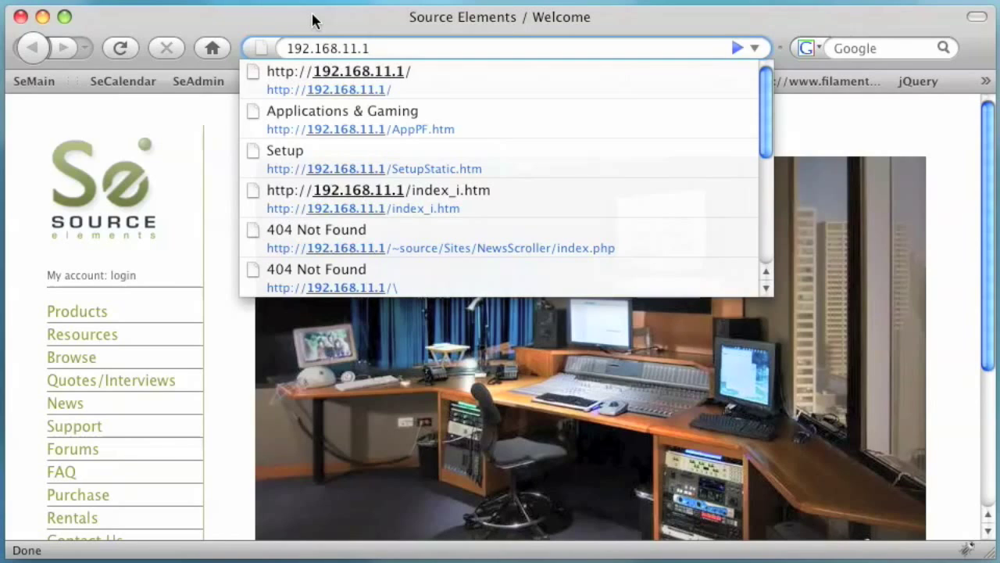
pyautogui.press('Return')
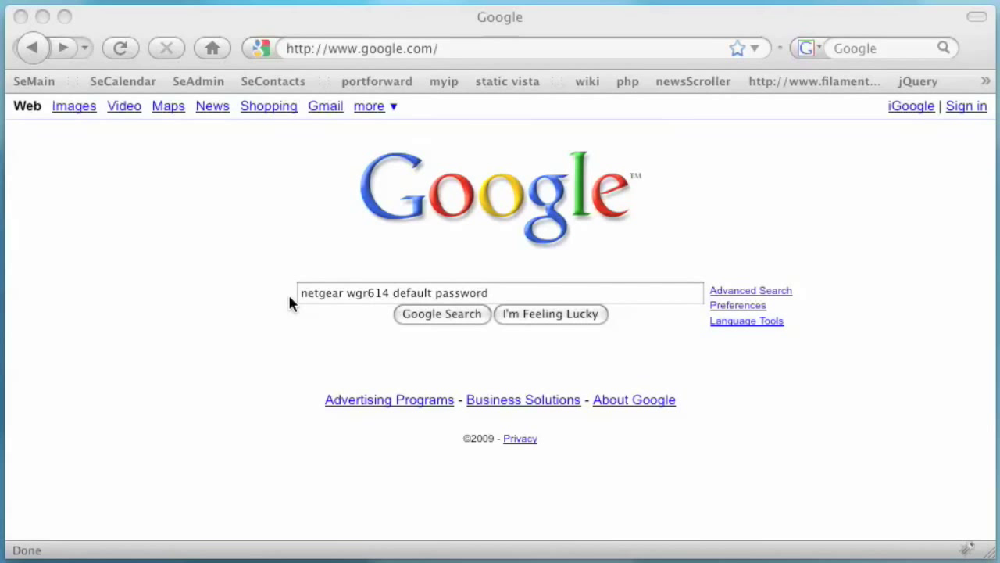
# Search Google for 'netgear wgr614 default password', then open PortForward.com's router list.
pyautogui.click(299, 291)
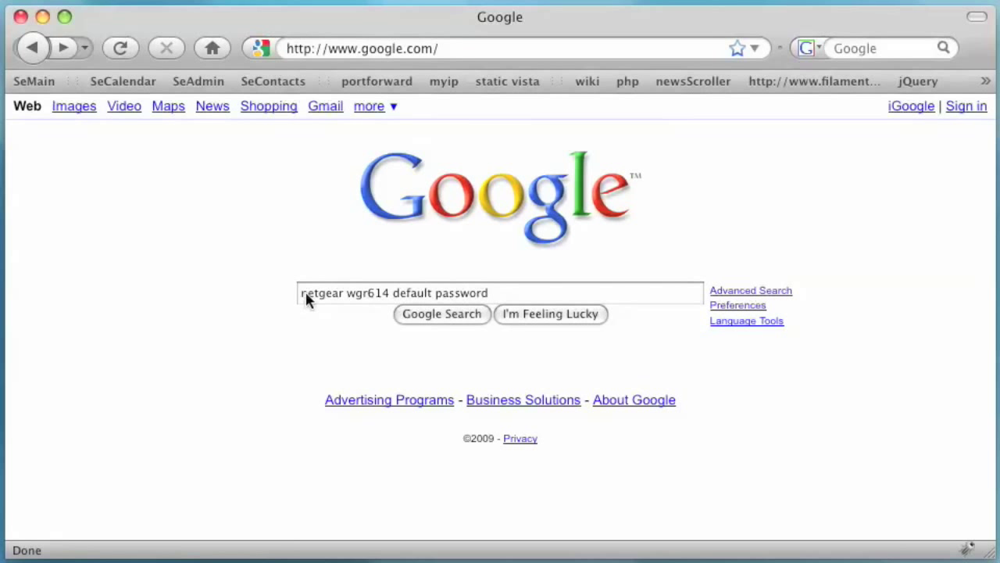
pyautogui.moveTo(298, 293); pyautogui.dragTo(391, 301)
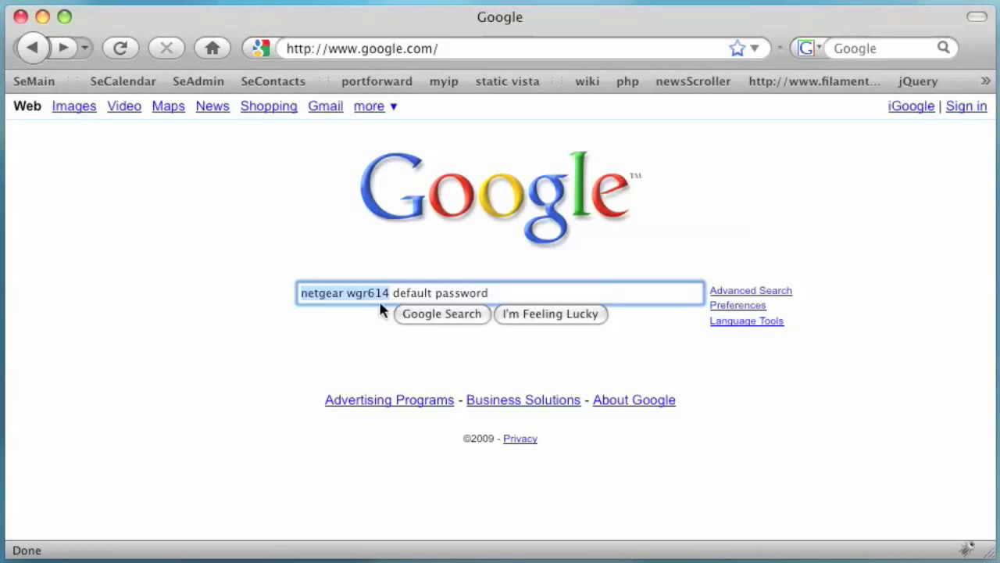
pyautogui.click(420, 319)
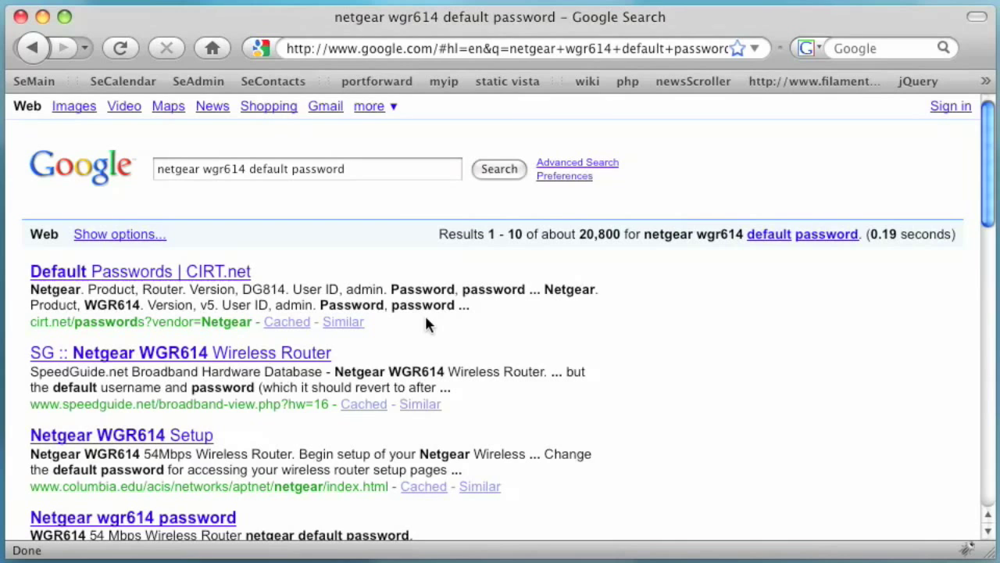
pyautogui.click(374, 80)
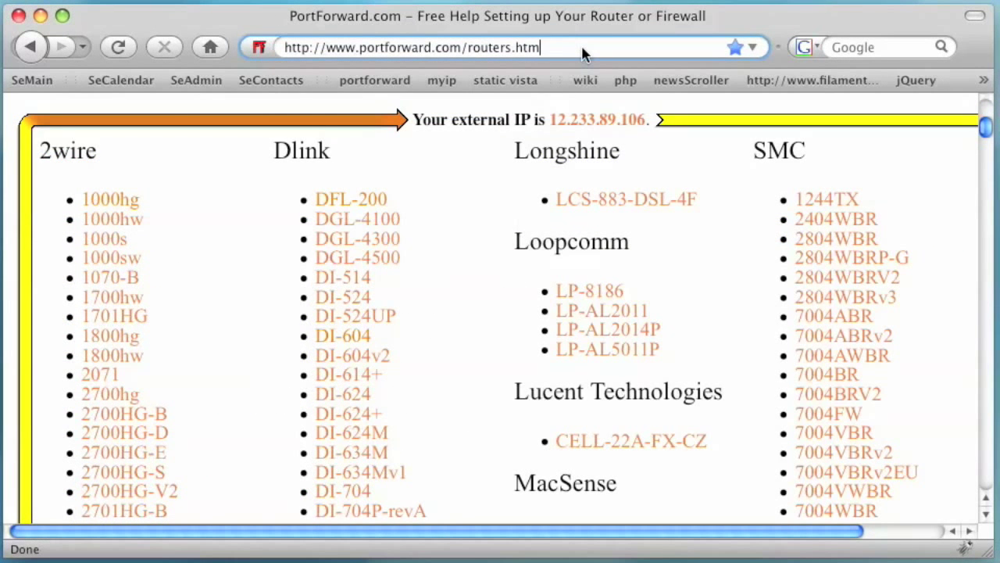
# Open PortForward.com's DI-604 '1st SMTP Server' guide, skipping the advertisement.
pyautogui.click(582, 53)
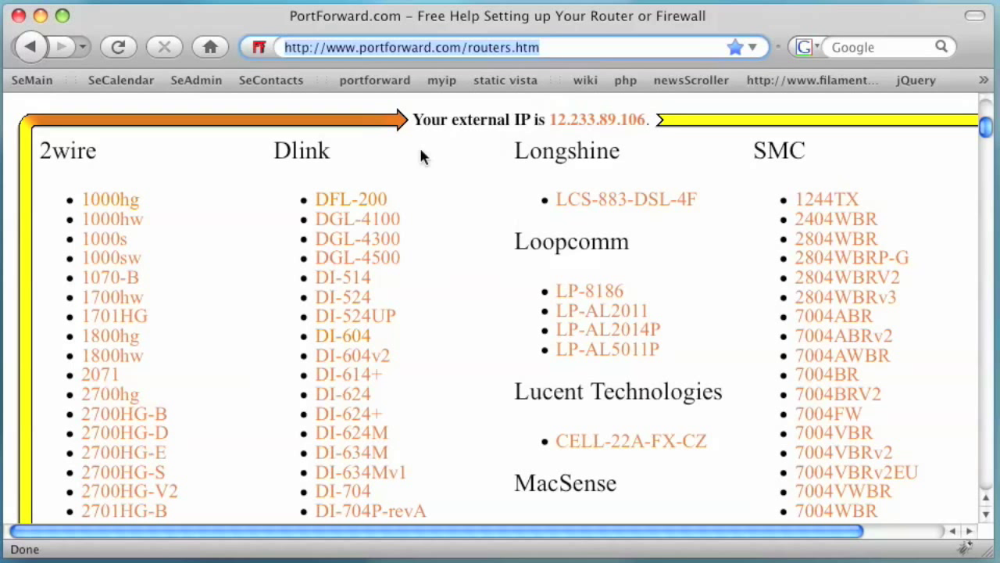
pyautogui.click(344, 337)
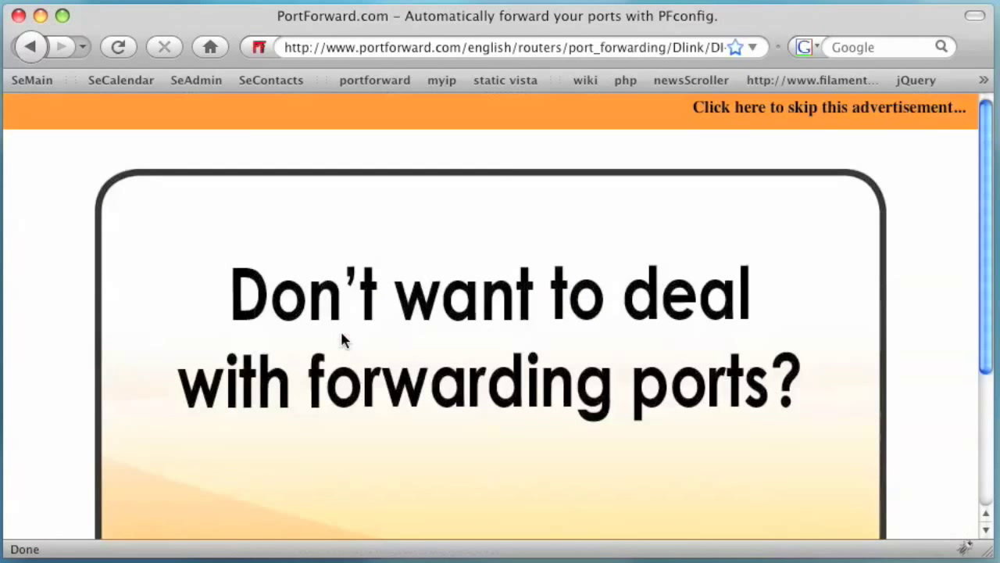
pyautogui.click(739, 113)
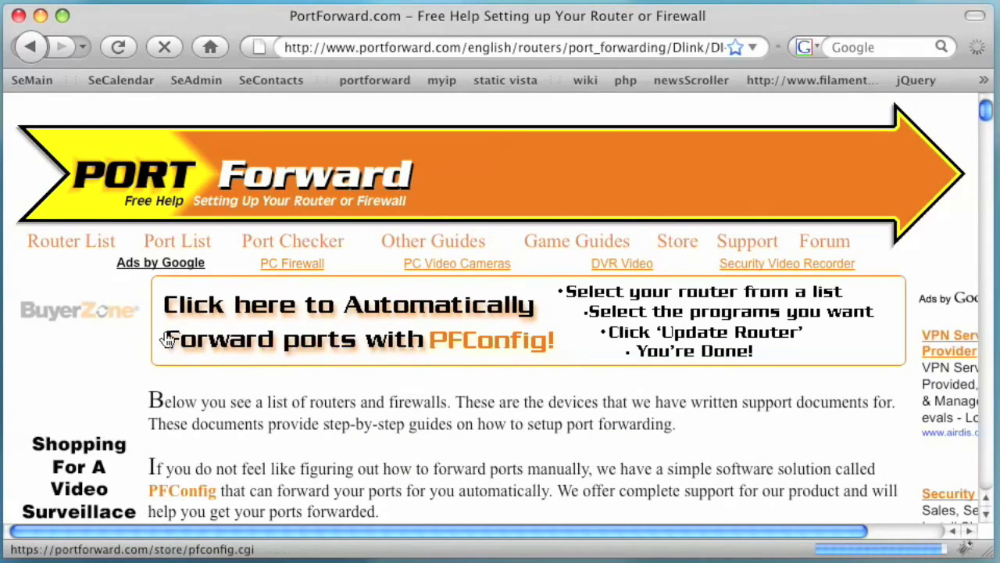
pyautogui.scroll(-10, 167, 339)
pyautogui.scroll(-2, 169, 341)
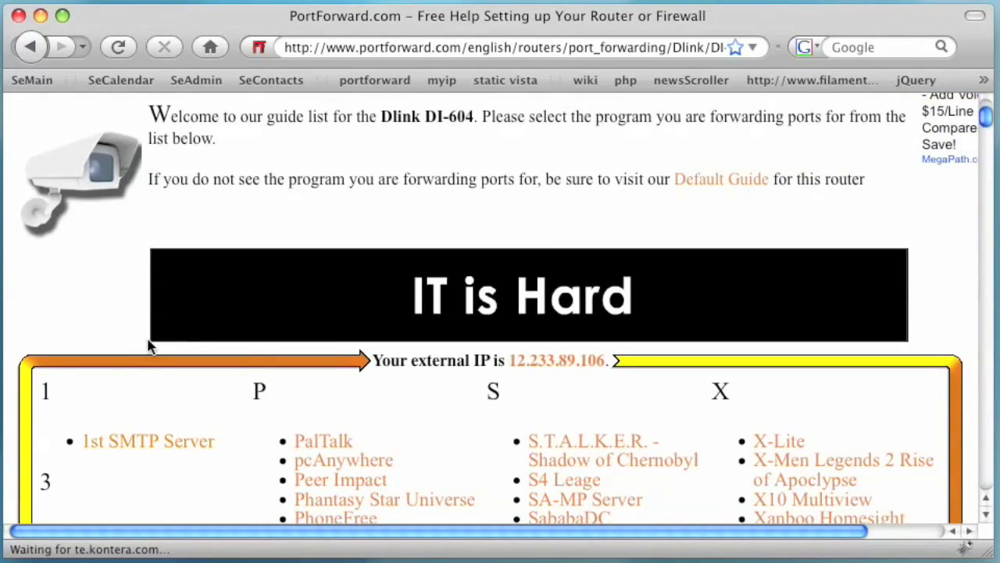
pyautogui.click(131, 444)
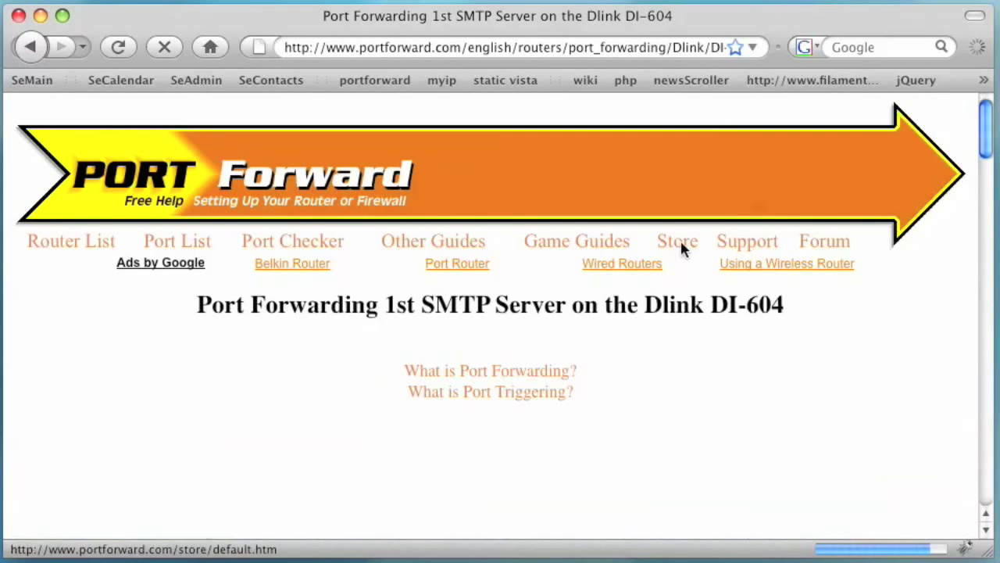
pyautogui.moveTo(987, 130); pyautogui.dragTo(996, 330)
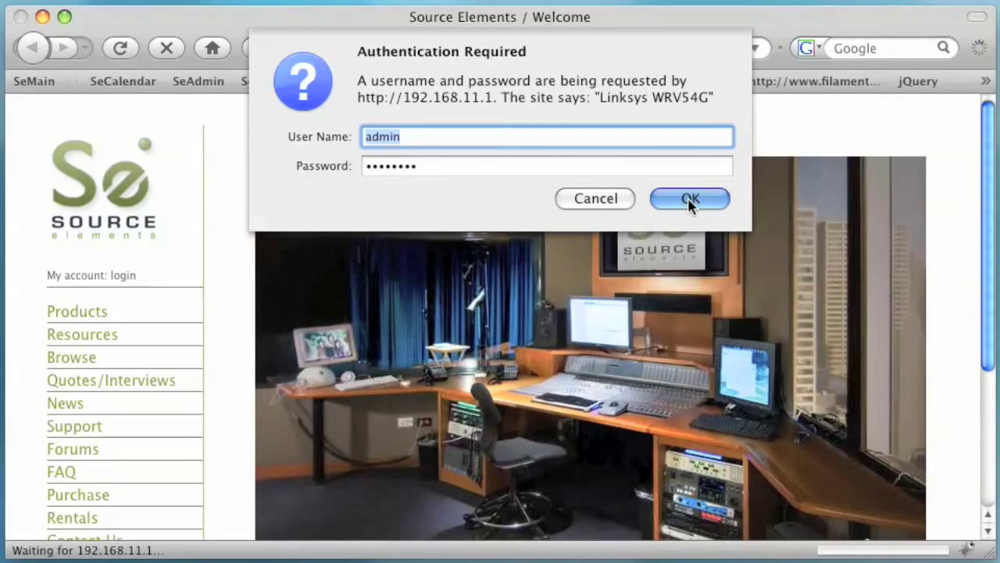
# Log in to the router and leave anonymous internet requests unblocked in the Security firewall.
pyautogui.click(689, 200)
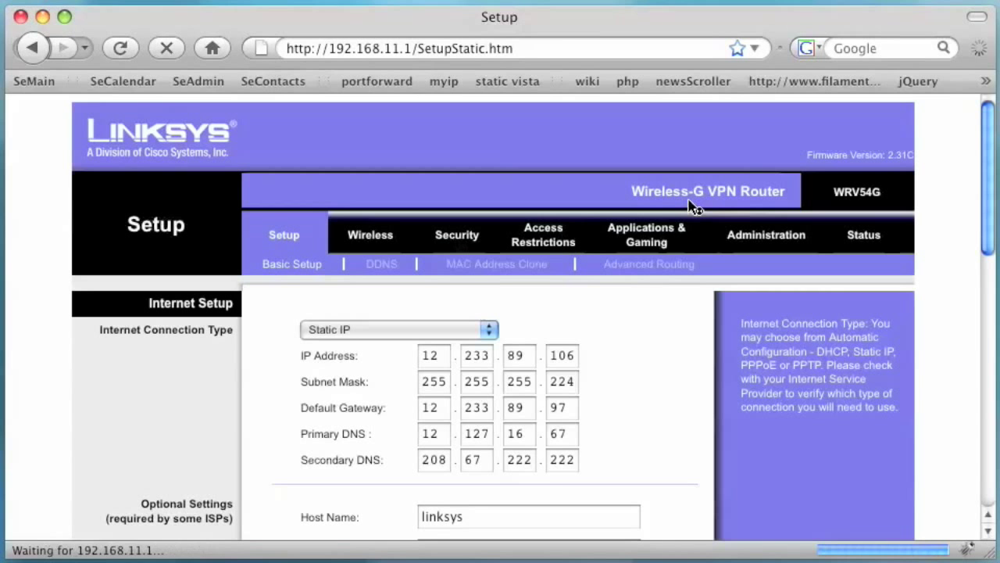
pyautogui.click(460, 244)
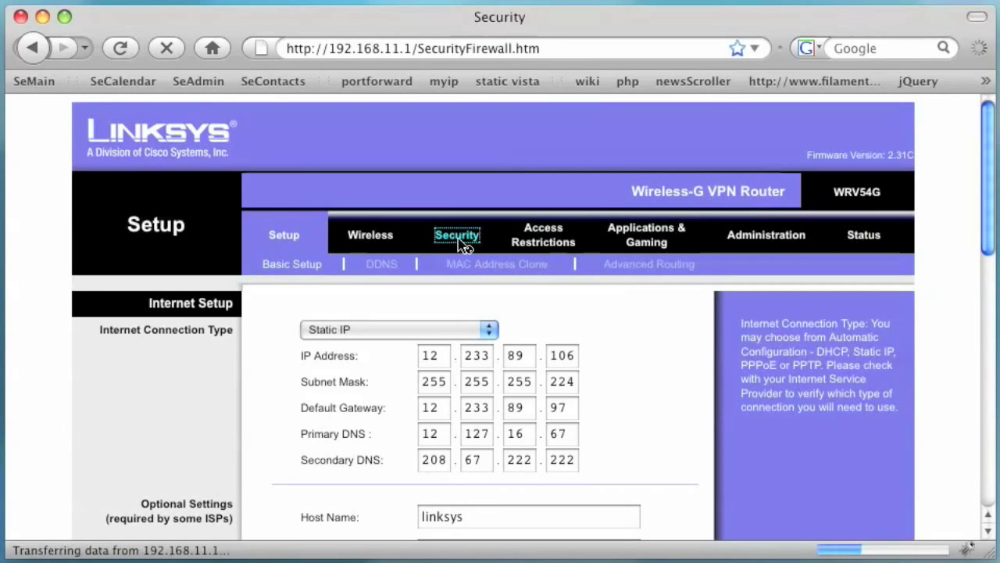
pyautogui.scroll(-3, 471, 322)
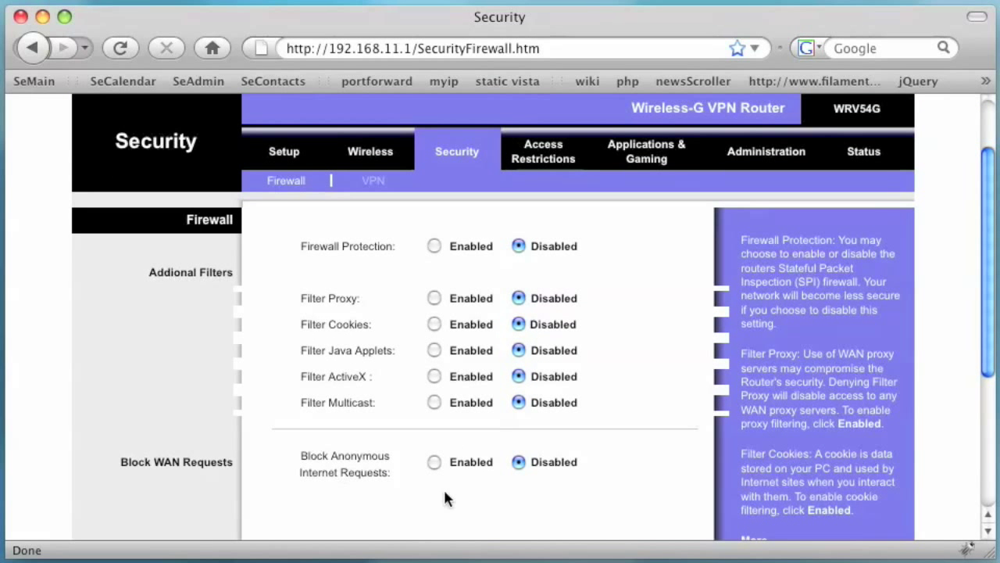
pyautogui.click(518, 467)
pyautogui.click(640, 165)
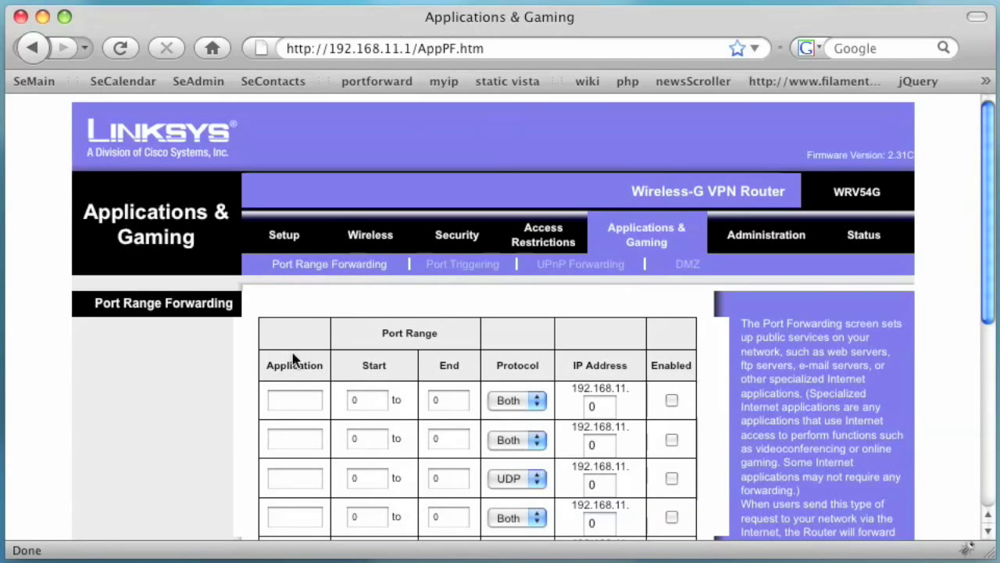
# Name the first forwarding rule 'Source' with ports 6000 to 6002.
pyautogui.click(295, 402)
pyautogui.write('Sou')
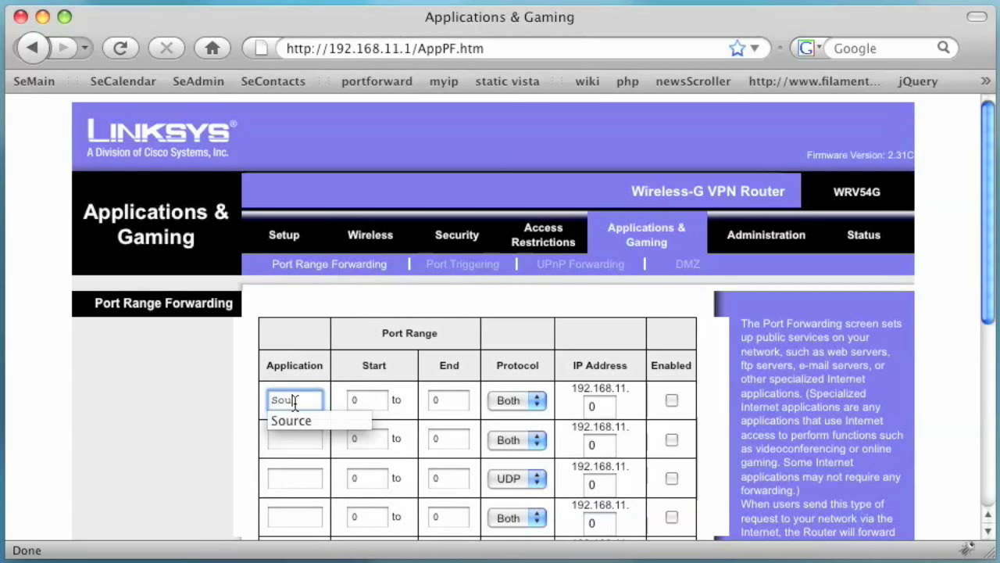
pyautogui.write('rce')
pyautogui.press('Tab')
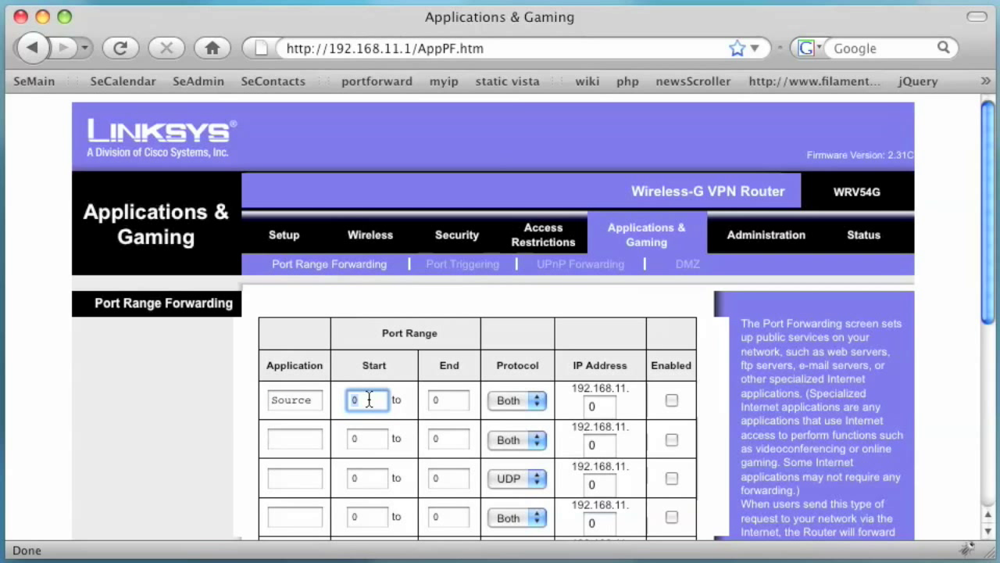
pyautogui.write('6000')
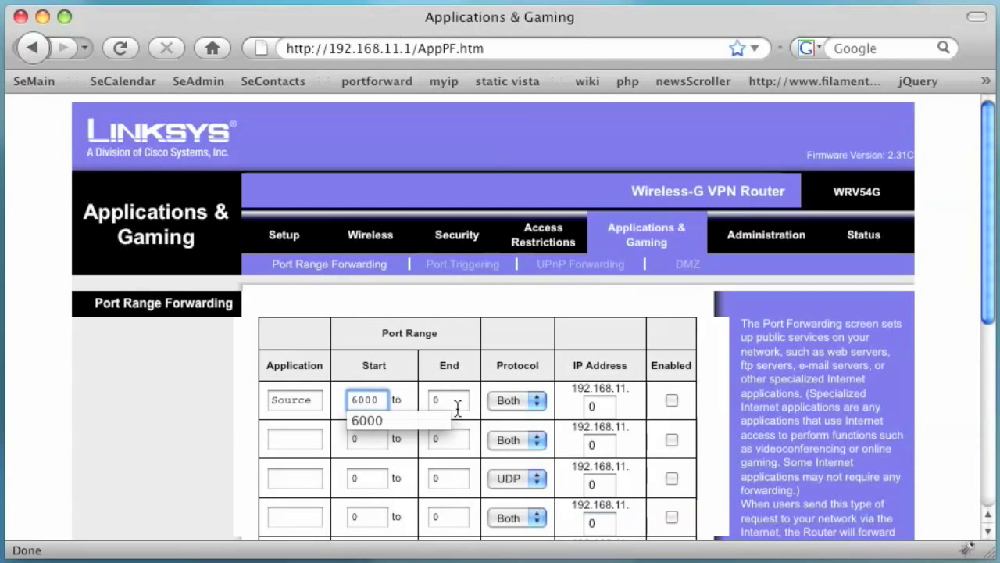
pyautogui.press('Tab')
pyautogui.write('6002')
pyautogui.press('Escape')
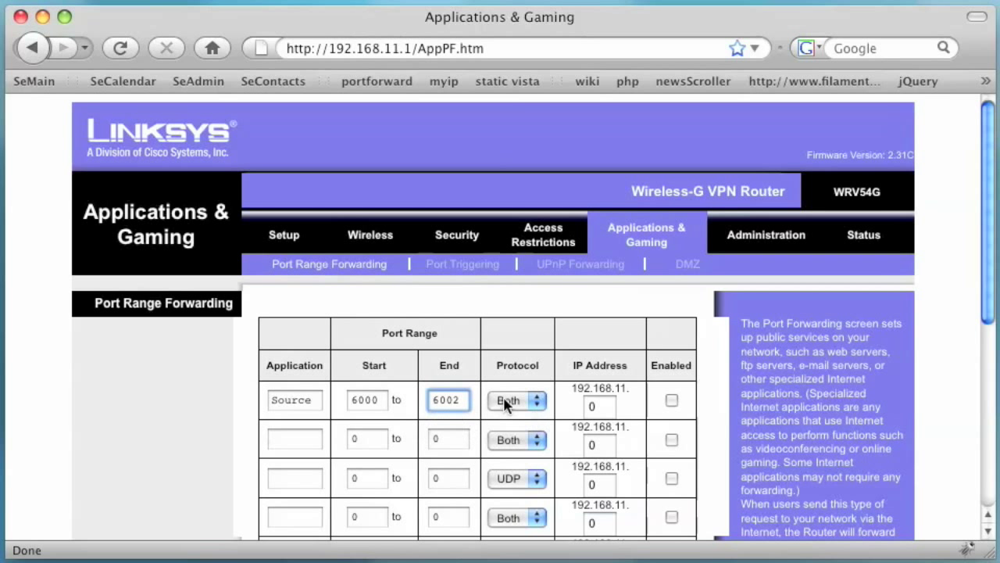
# Set the rule to UDP, target IP 192.168.11.99, and enable it.
pyautogui.click(506, 402)
pyautogui.click(511, 429)
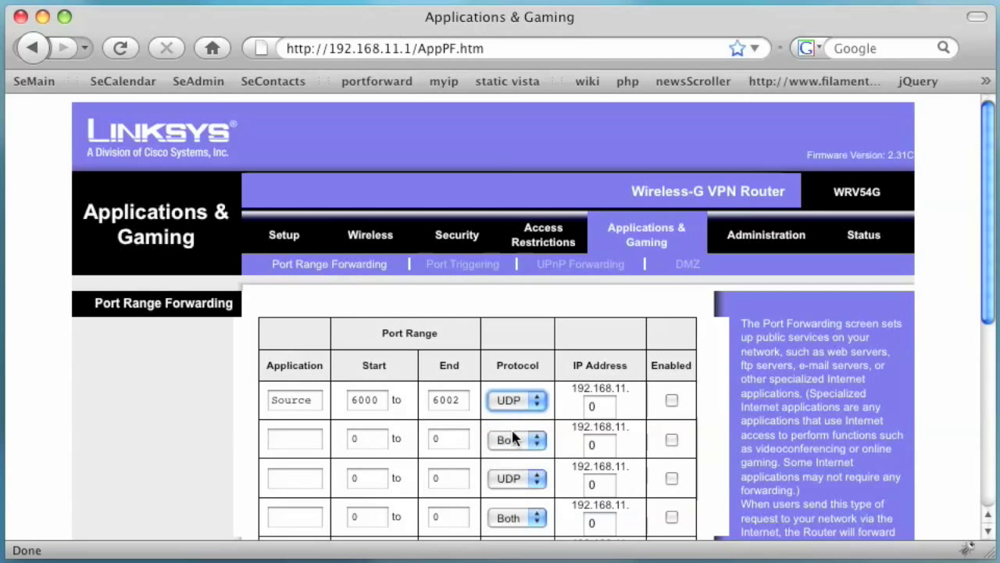
pyautogui.click(597, 406)
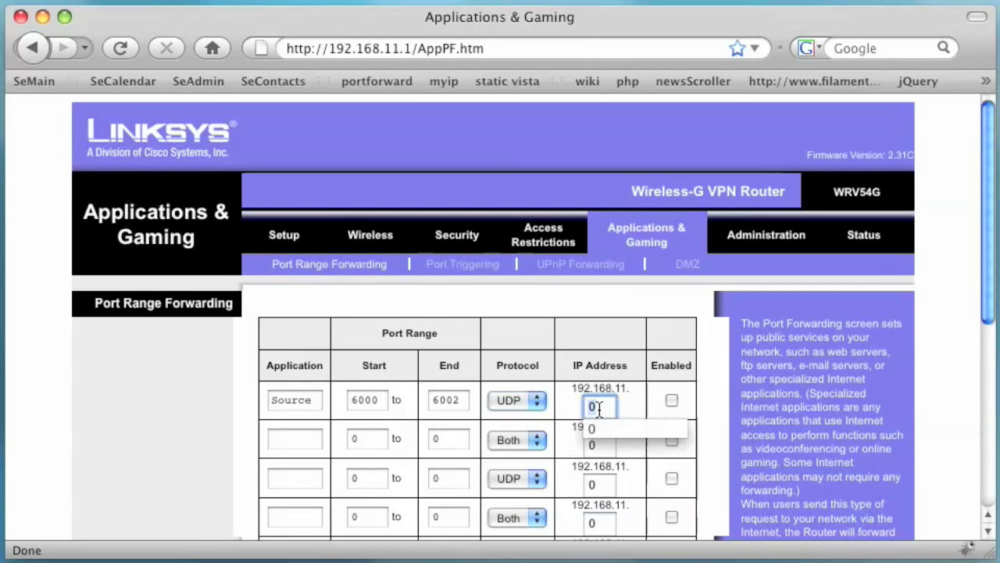
pyautogui.write('99')
pyautogui.click(672, 402)
pyautogui.click(672, 401)
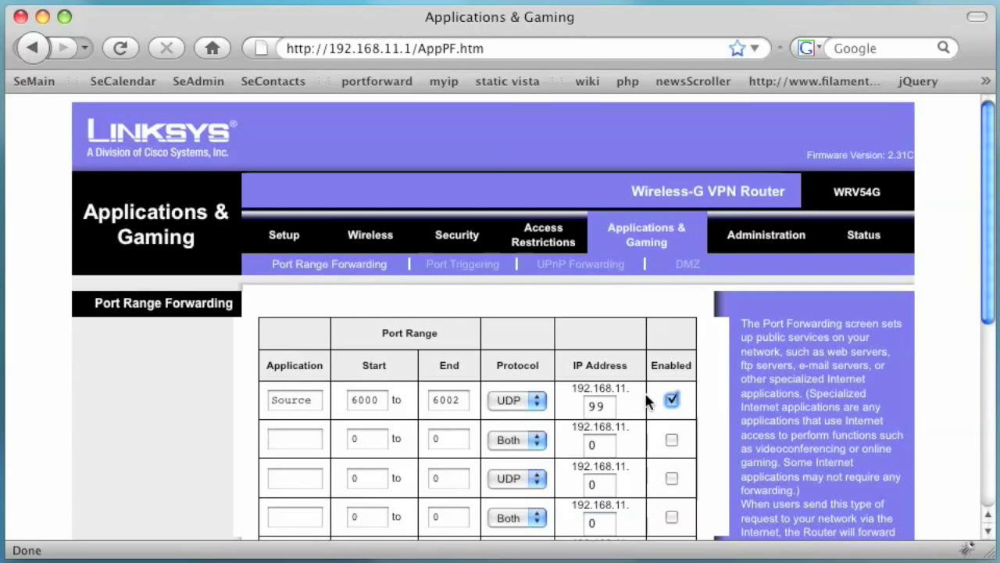
pyautogui.scroll(-10, 647, 402)
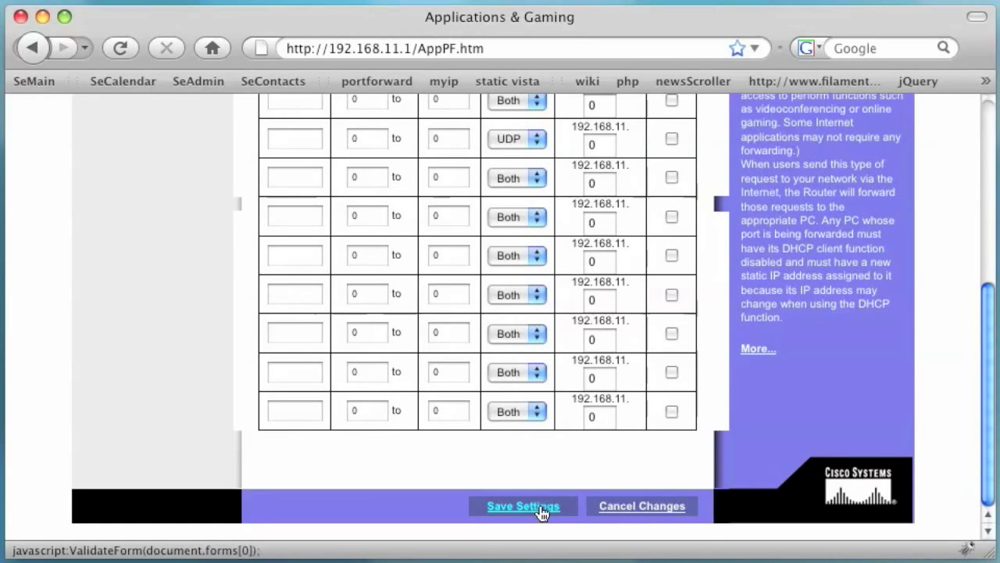
# Save the Port Range Forwarding settings to the router.
pyautogui.click(544, 510)
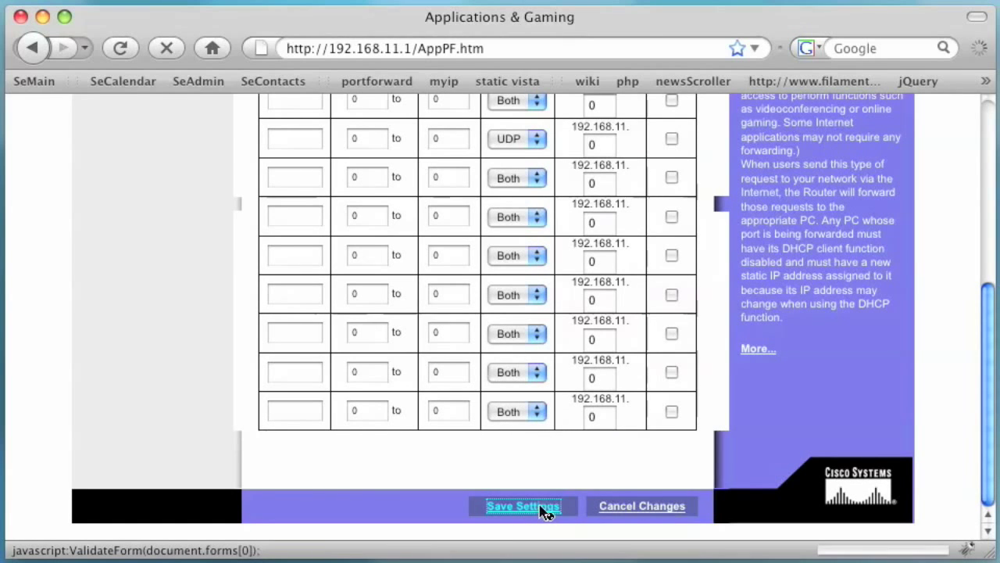